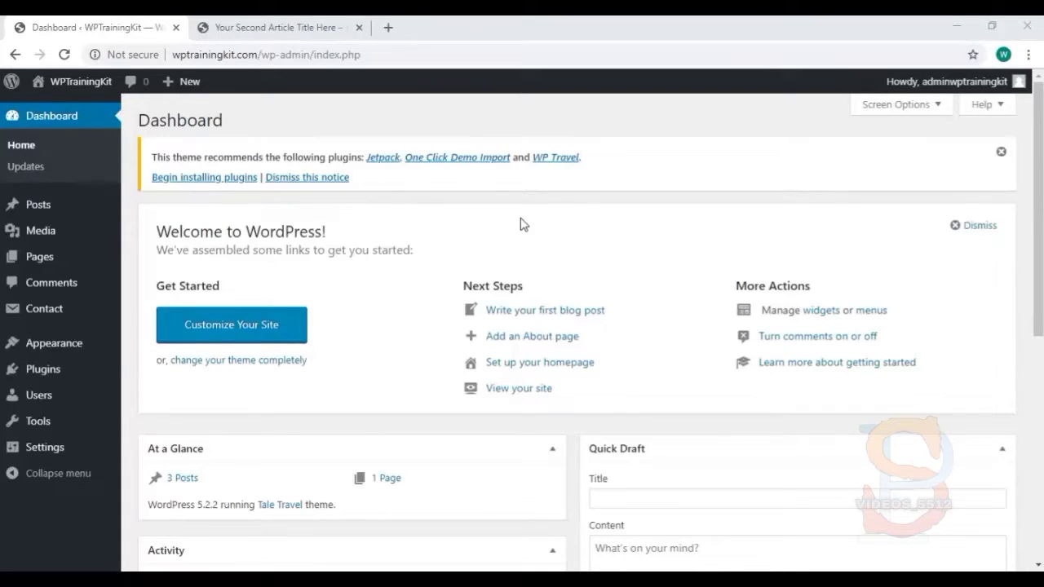
Open the admin account's profile through the username in the Howdy menu
mouse_move(82, 396)
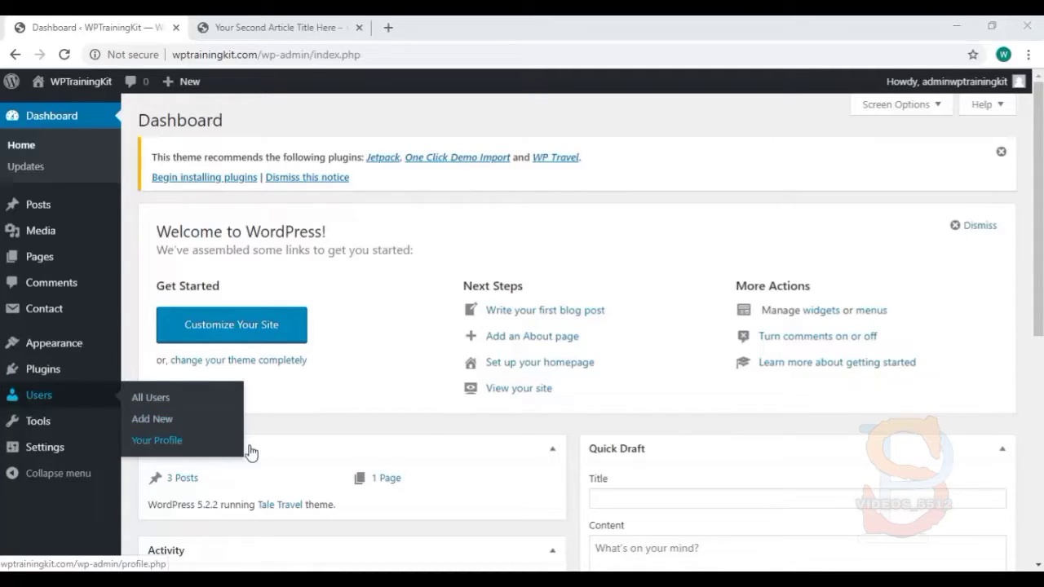
mouse_move(954, 96)
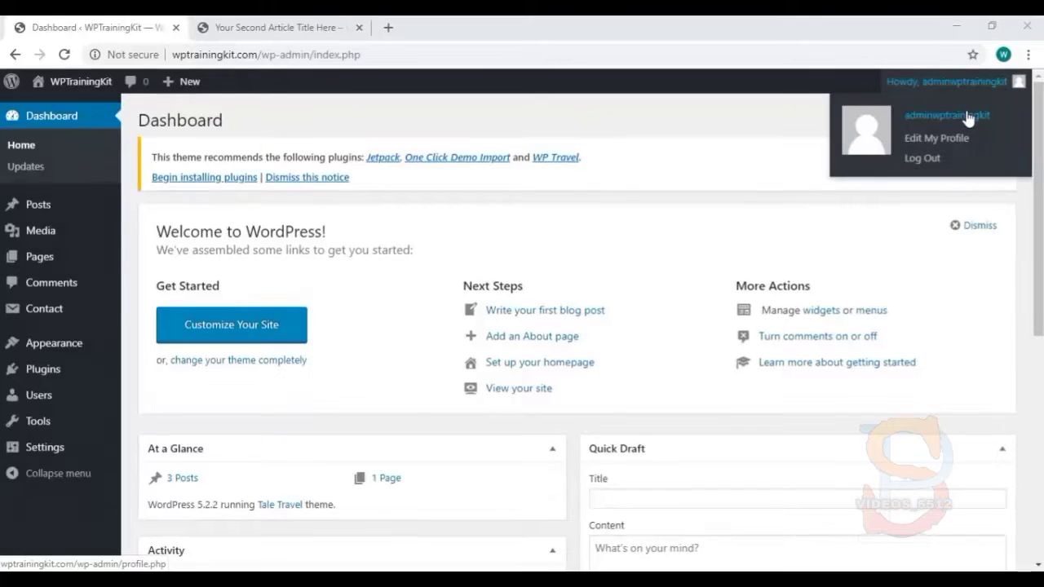
click(968, 119)
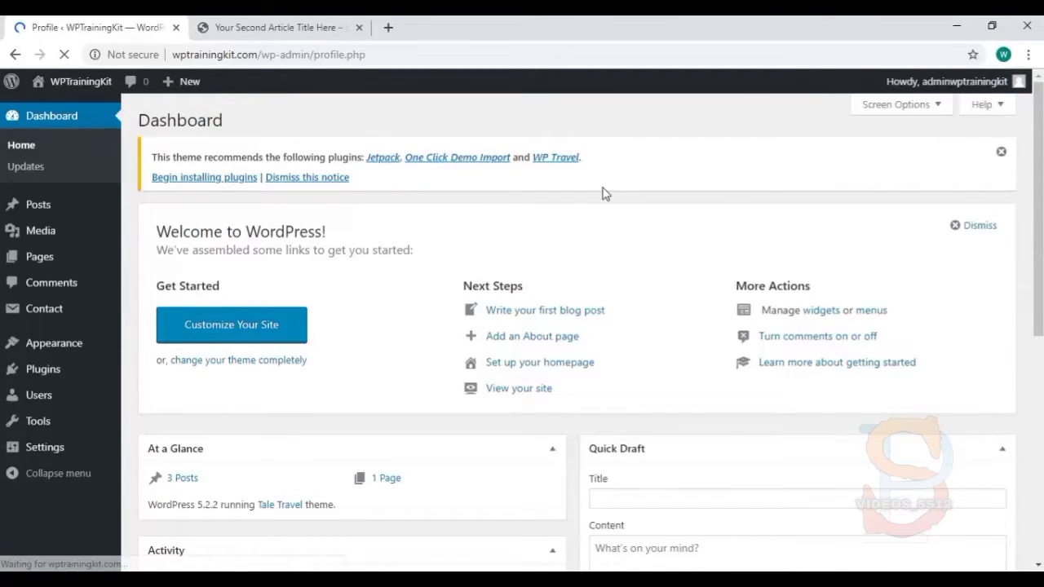
Return to the Dashboard, reopen Your Profile, and bring the Name section into view
scroll(493, 236, down, 2)
scroll(492, 237, up, 1)
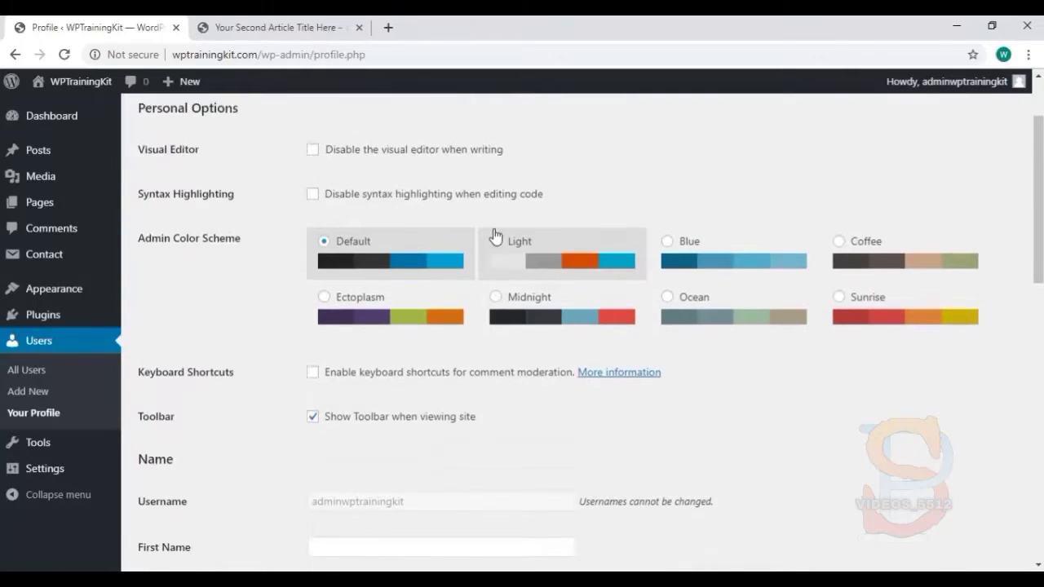
scroll(53, 395, up, 1)
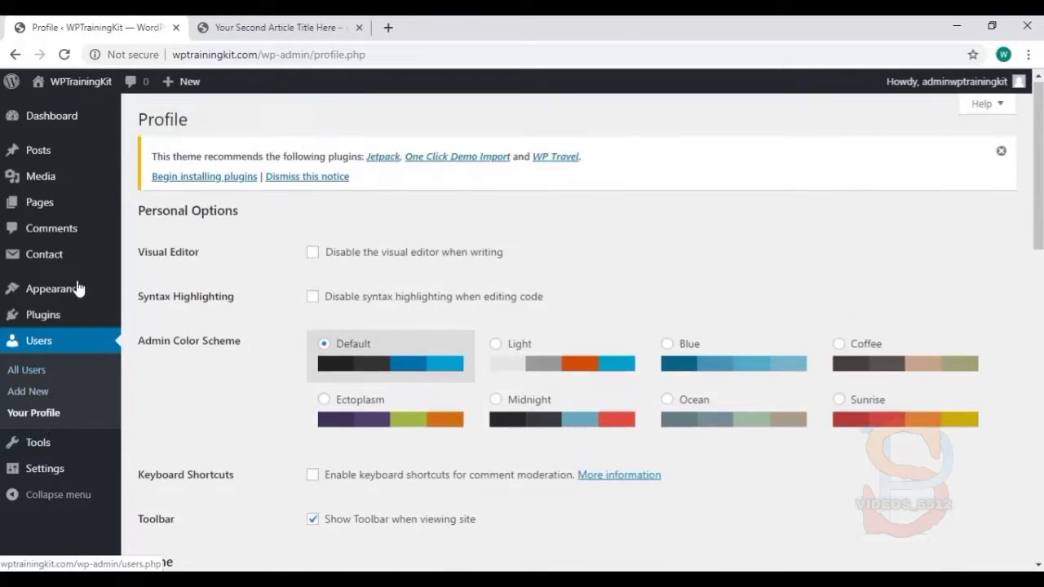
click(77, 117)
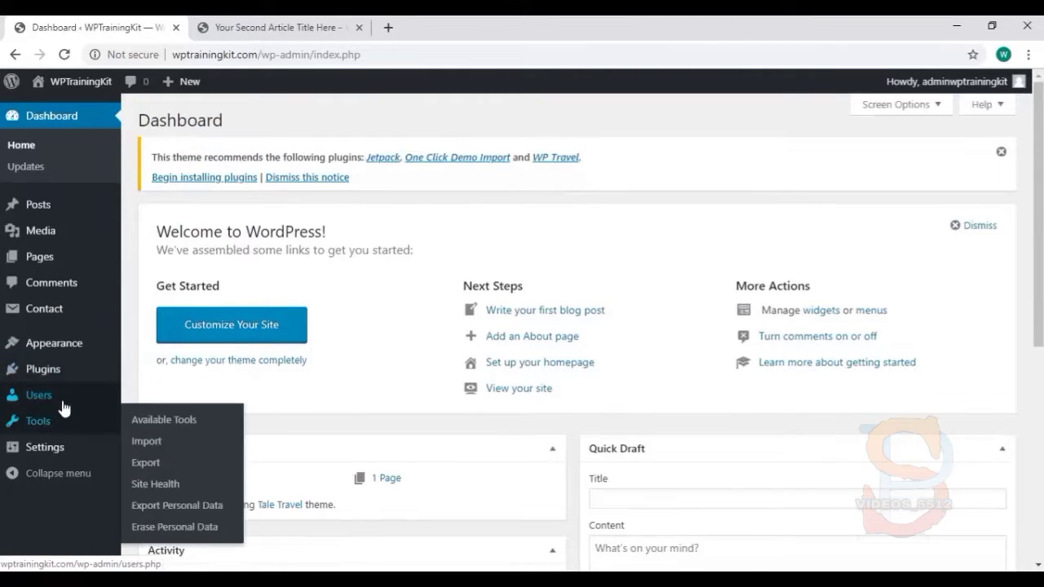
click(164, 441)
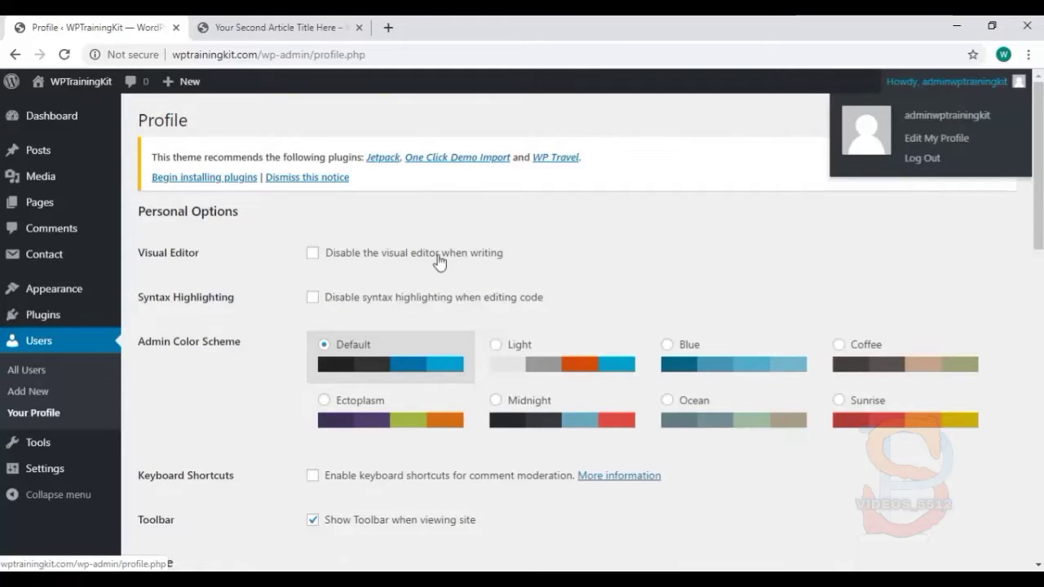
scroll(431, 291, down, 4)
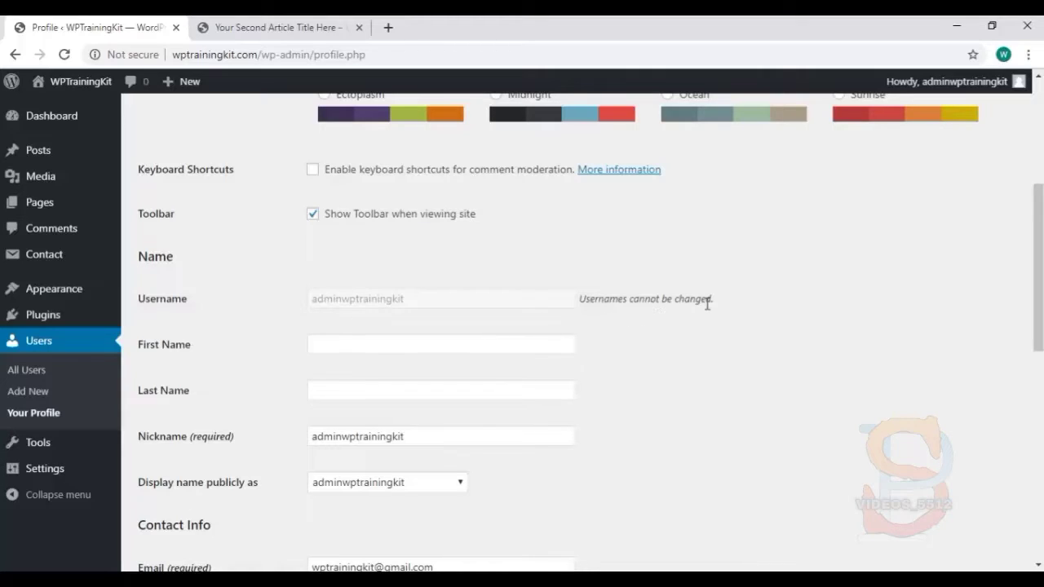
scroll(683, 310, down, 2)
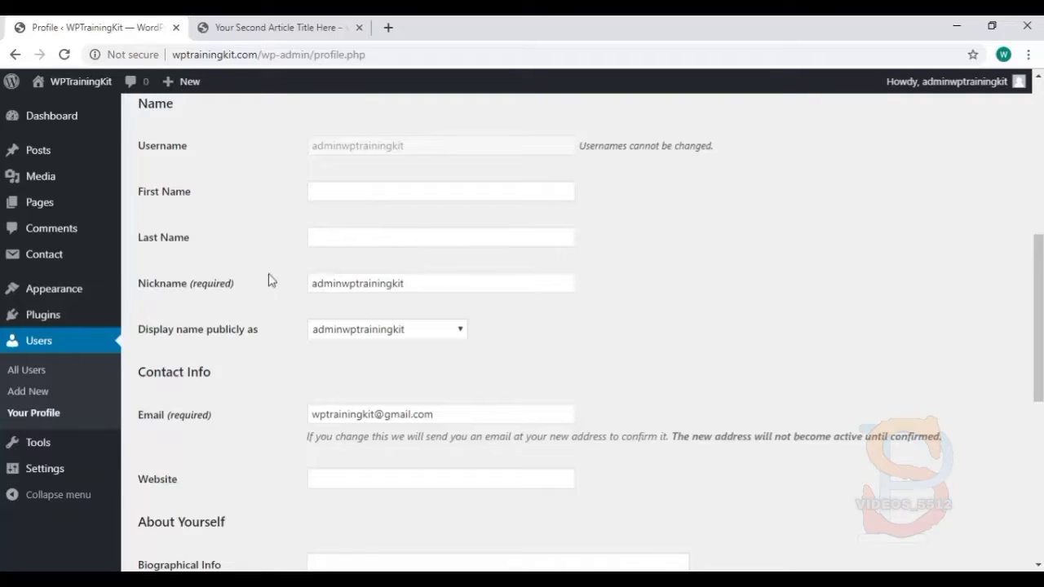
Set the nickname to admin and choose admin as the public display name
click(437, 283)
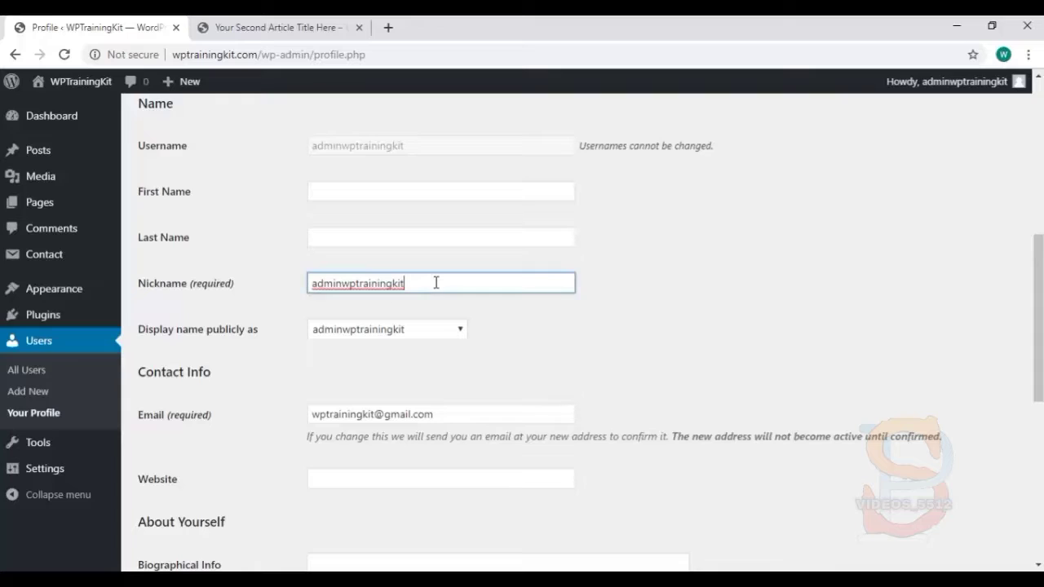
key(ctrl+a)
text(ad)
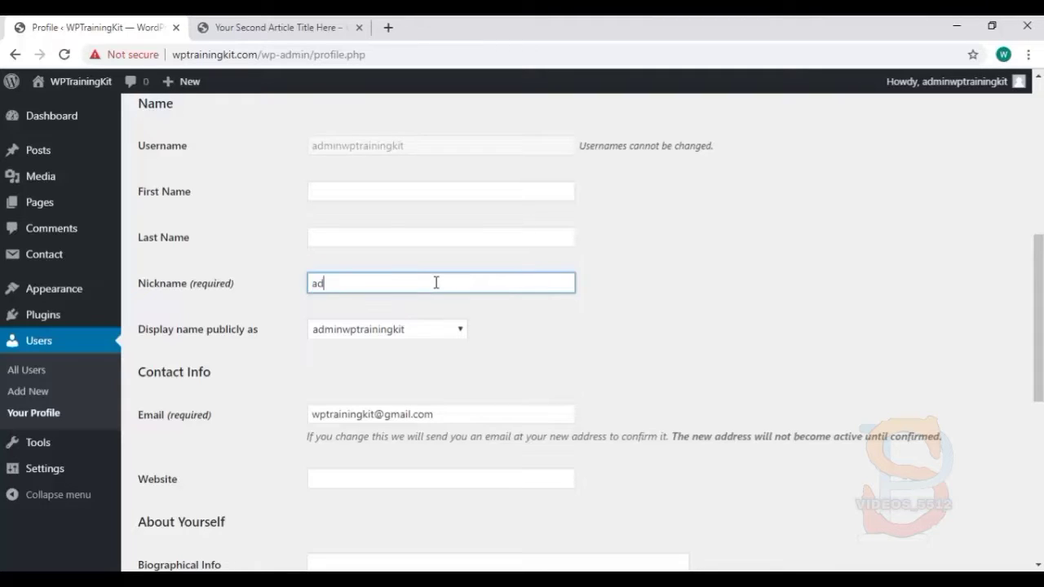
click(460, 330)
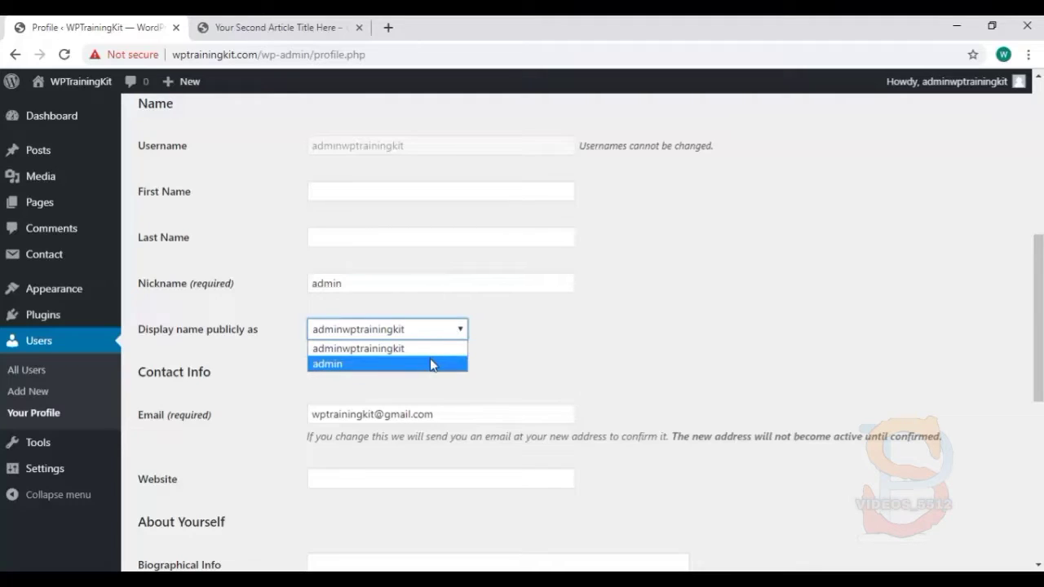
click(421, 282)
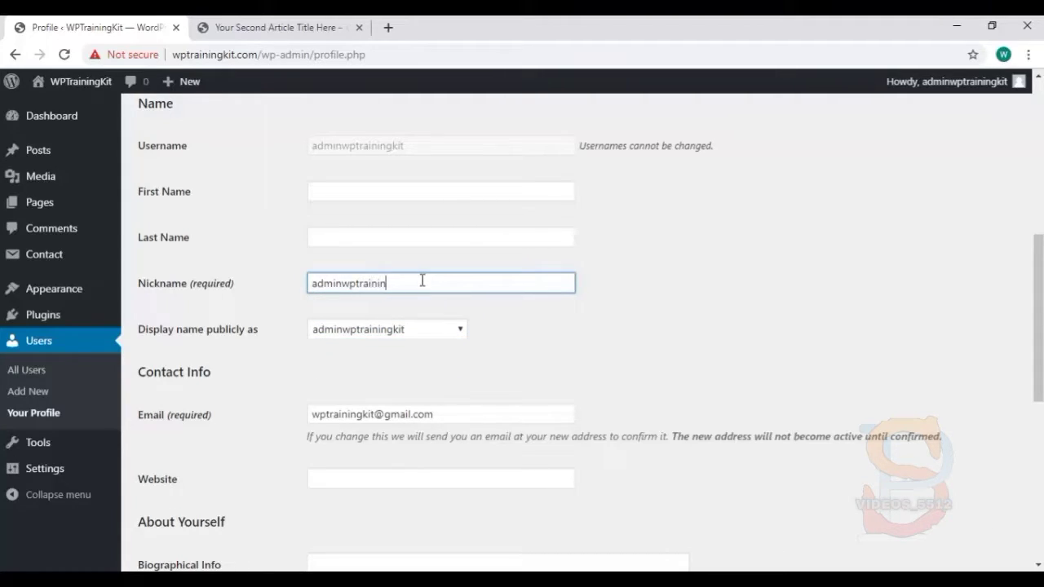
text(.com)
click(467, 332)
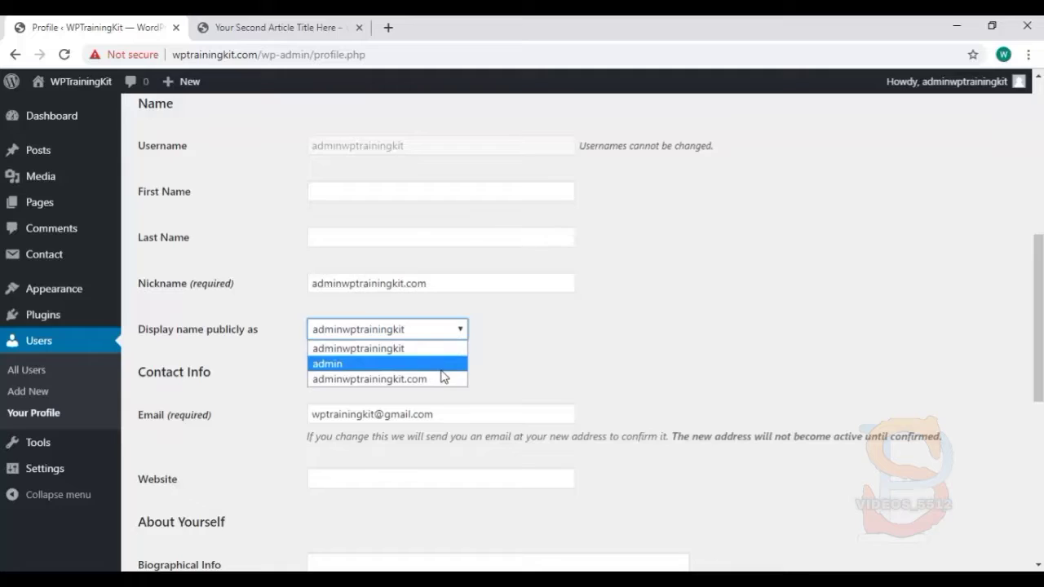
click(451, 285)
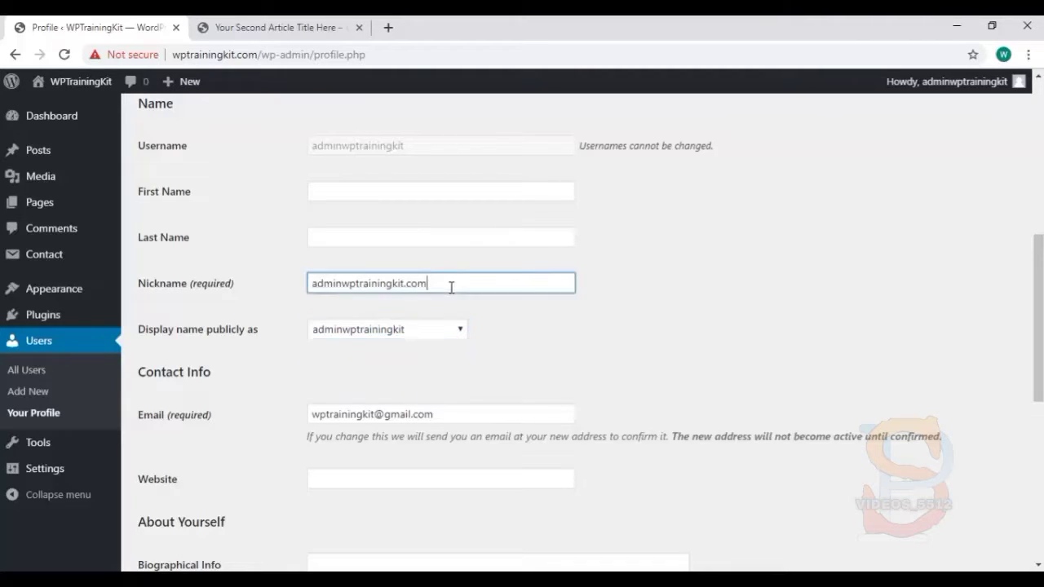
click(452, 330)
click(425, 365)
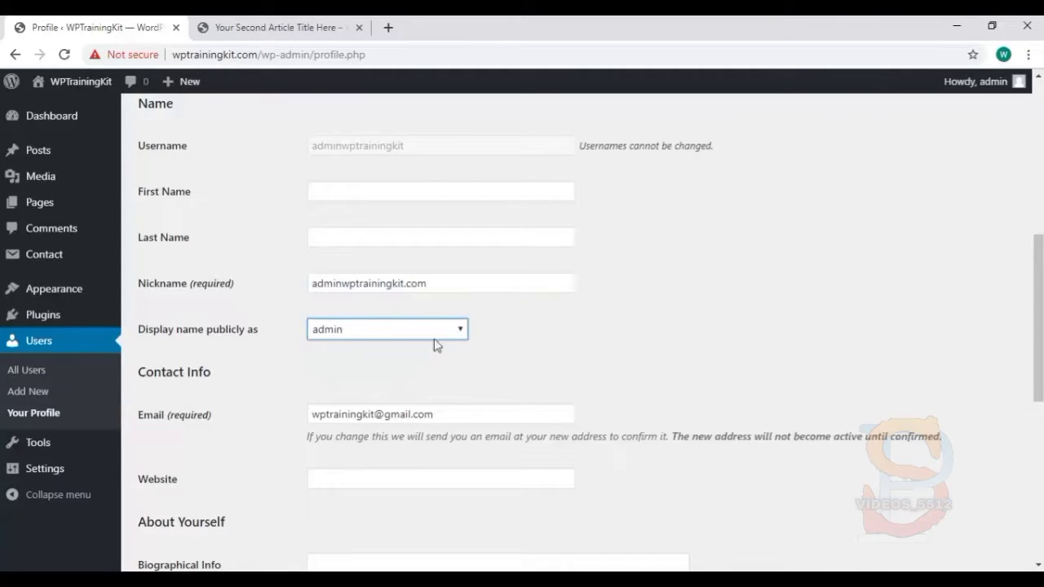
click(452, 285)
triple_click(451, 284)
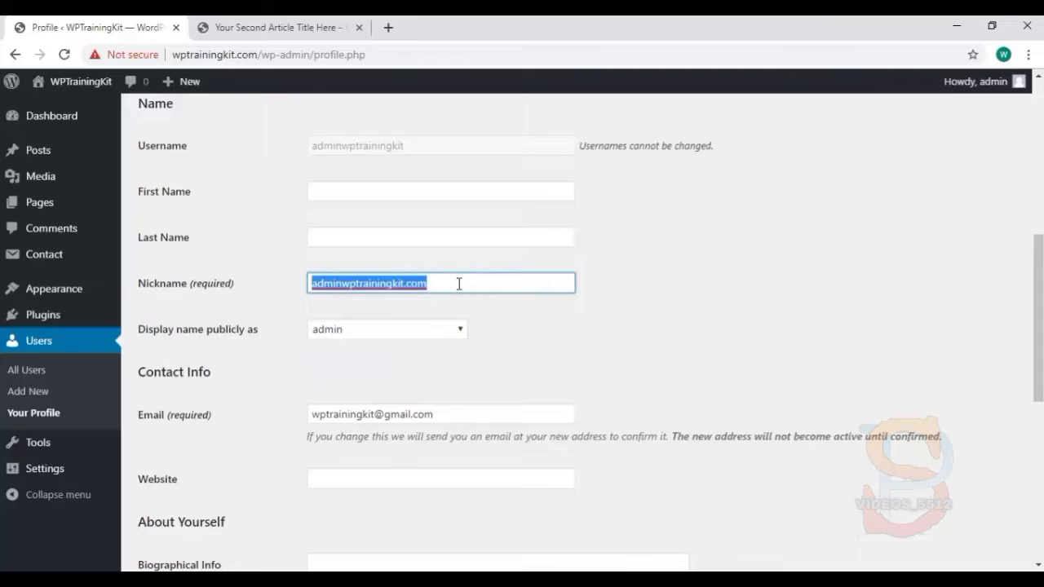
text(a)
click(599, 340)
scroll(599, 341, down, 1)
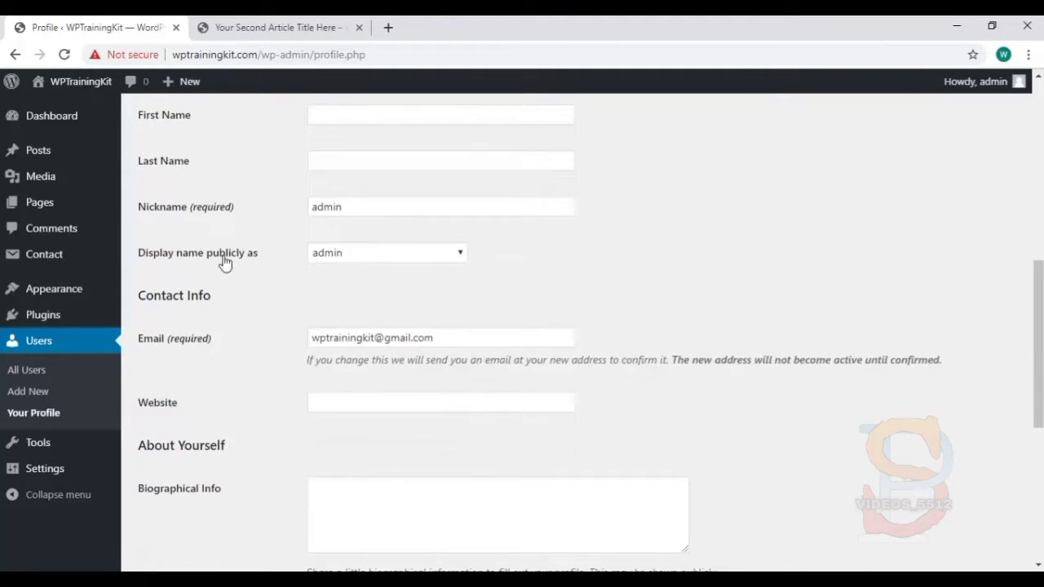
scroll(642, 303, down, 3)
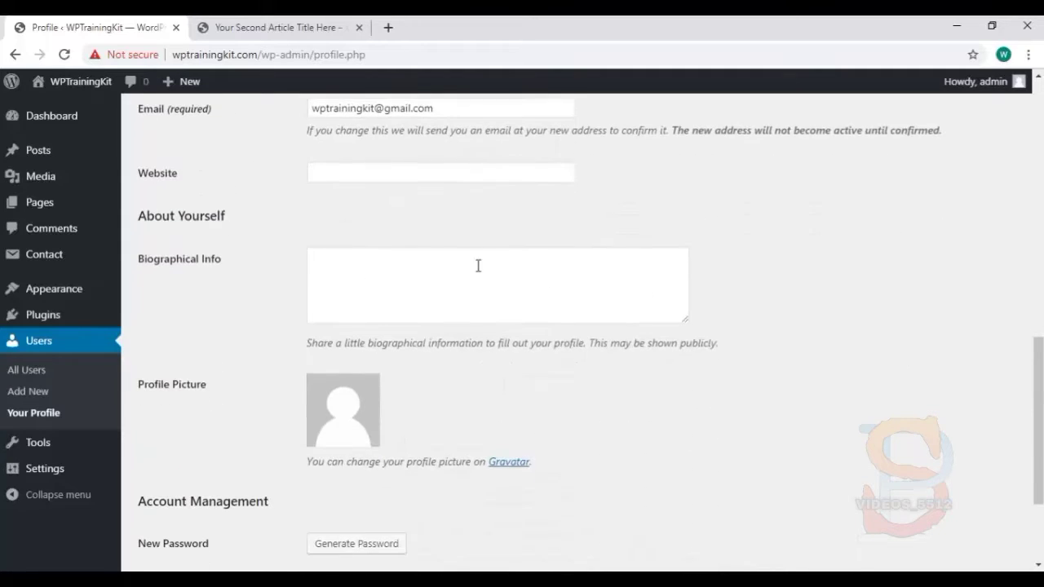
drag(258, 55, 168, 54)
key(ctrl+c)
click(354, 166)
key(ctrl+v)
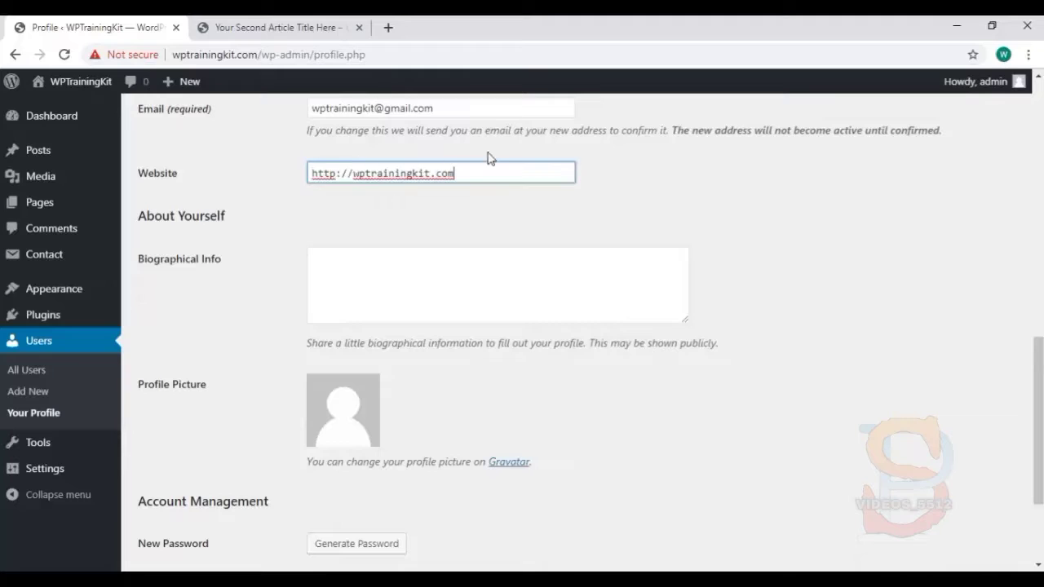
scroll(430, 170, down, 2)
scroll(416, 292, up, 1)
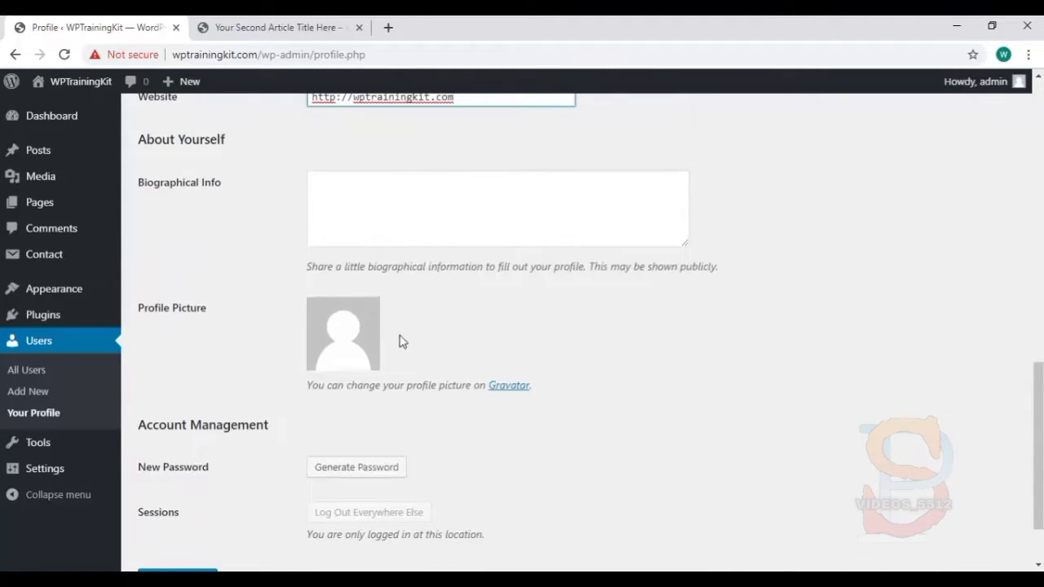
scroll(476, 350, down, 1)
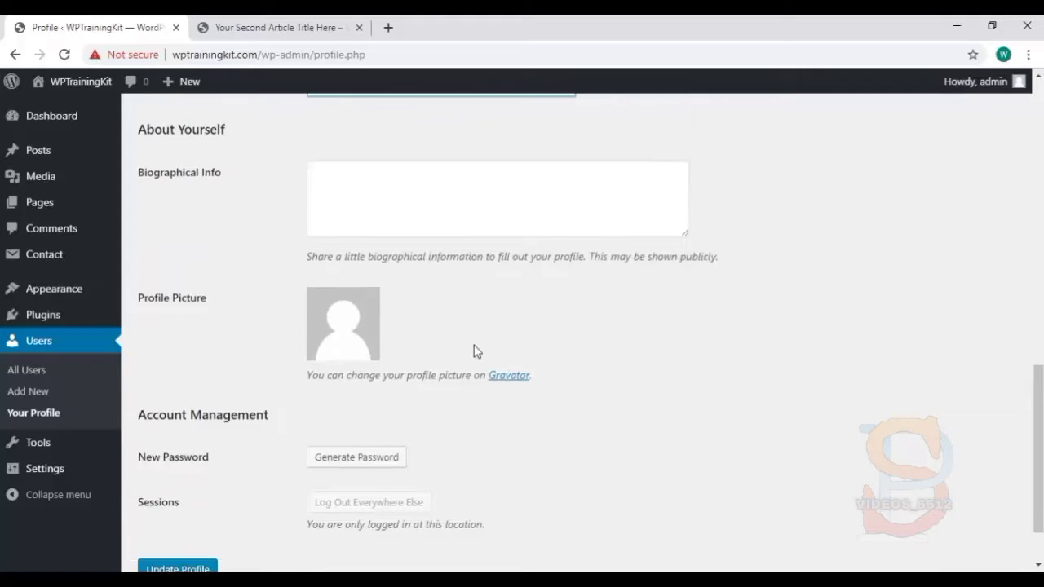
click(175, 495)
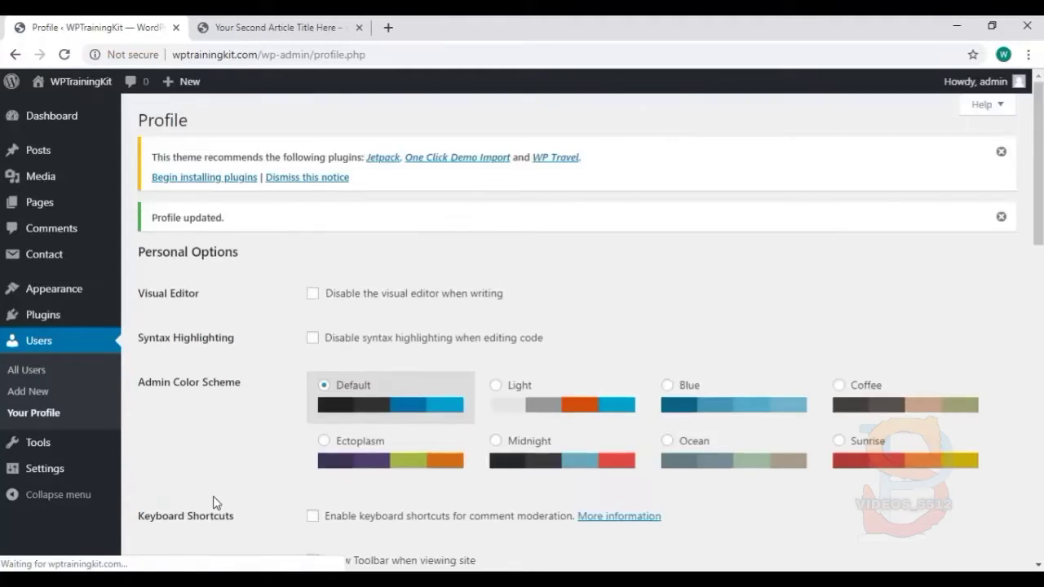
scroll(494, 288, down, 10)
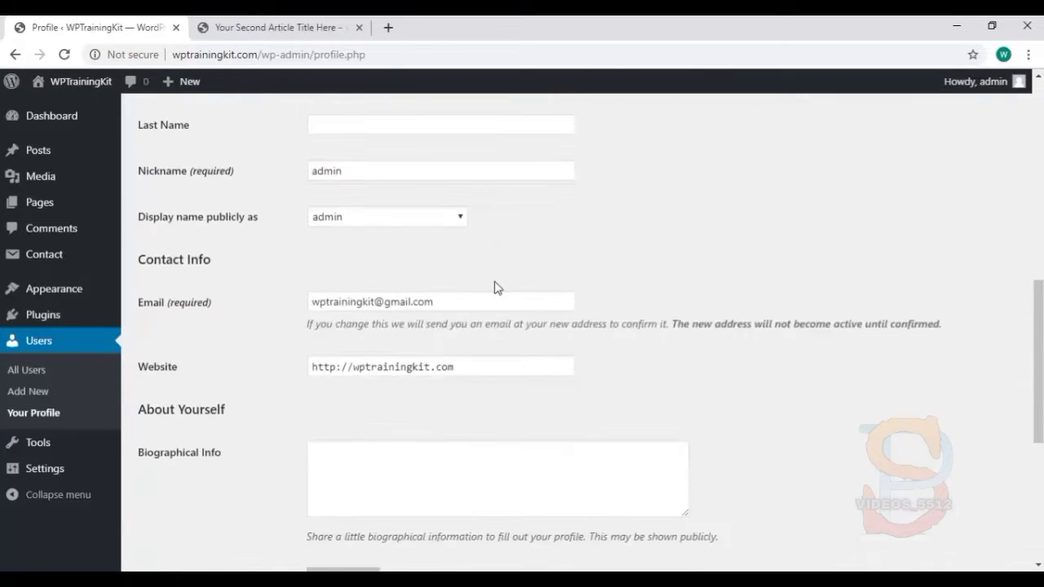
scroll(494, 289, down, 3)
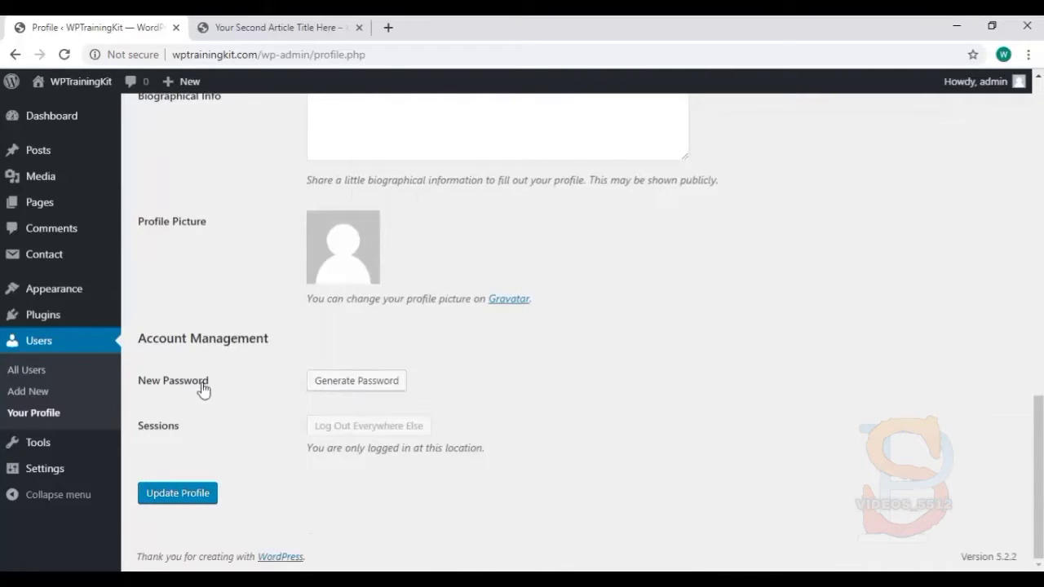
click(353, 383)
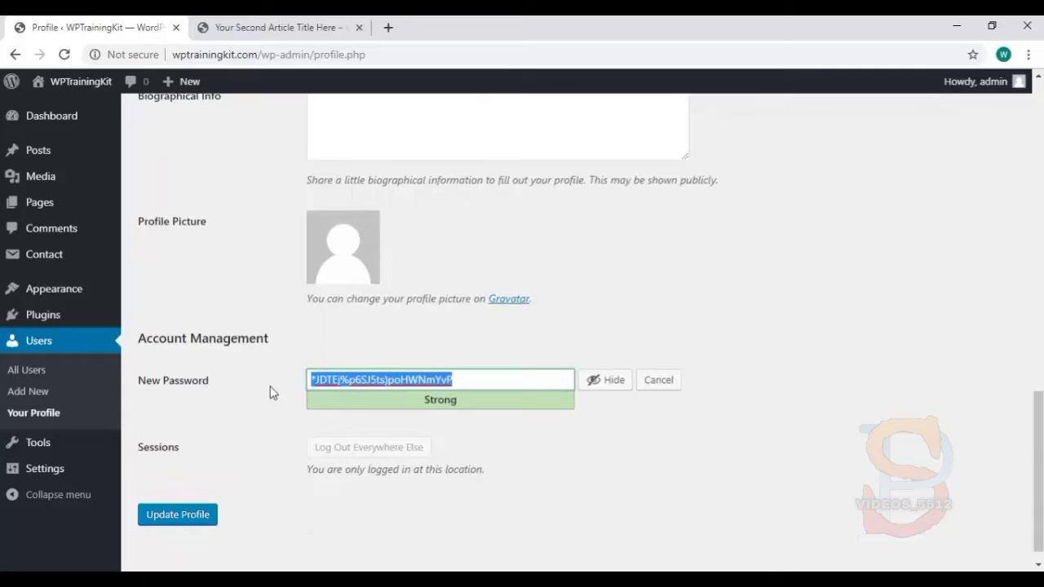
click(601, 388)
click(601, 390)
text(yournewpasswordhere)
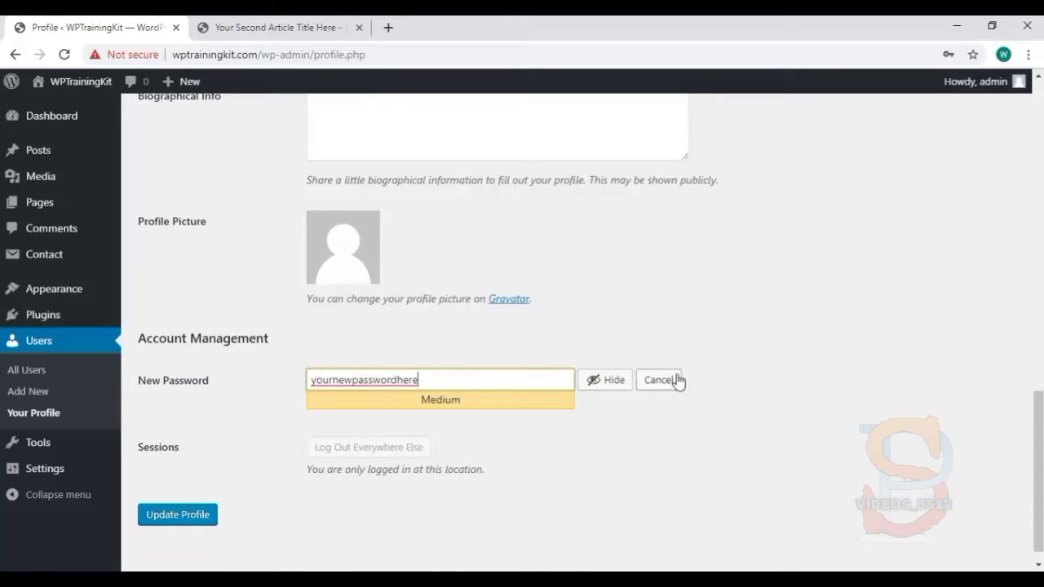
click(658, 380)
scroll(506, 457, up, 10)
scroll(473, 343, up, 3)
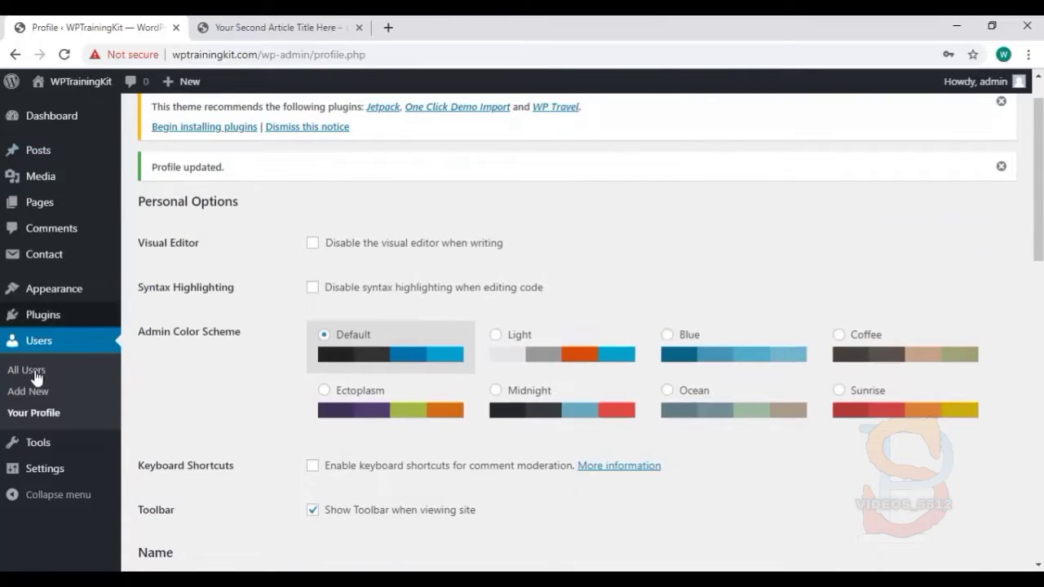
Preview Light, Blue, Coffee, Sunrise and Ocean, settle on Ectoplasm, then list All Users
click(497, 337)
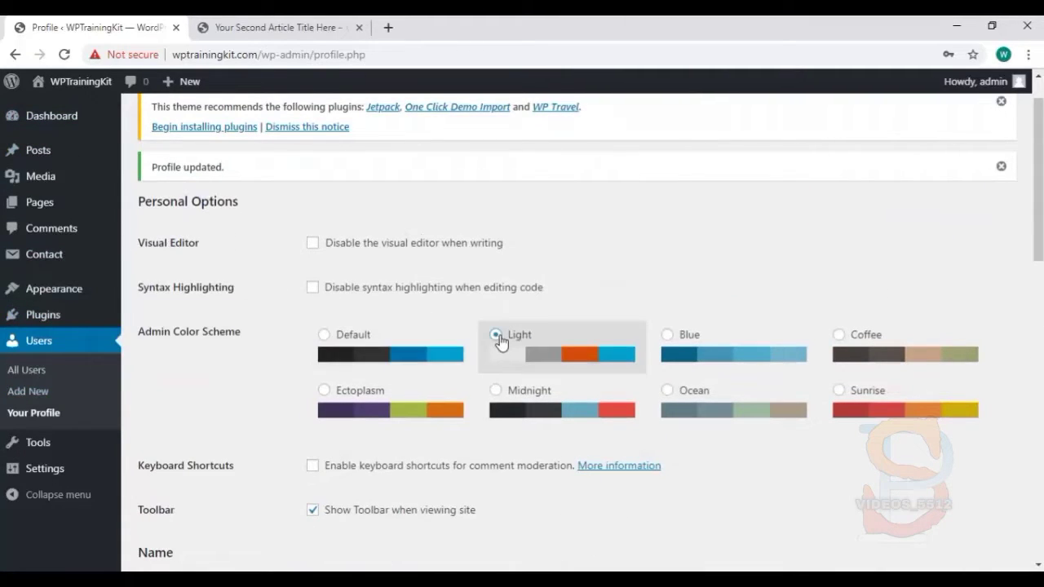
click(667, 349)
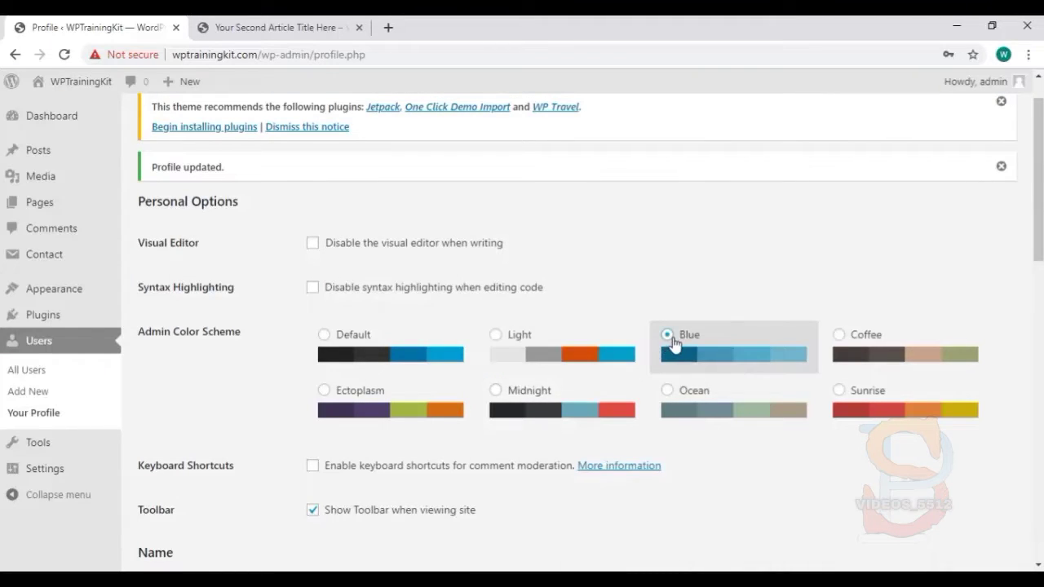
click(849, 340)
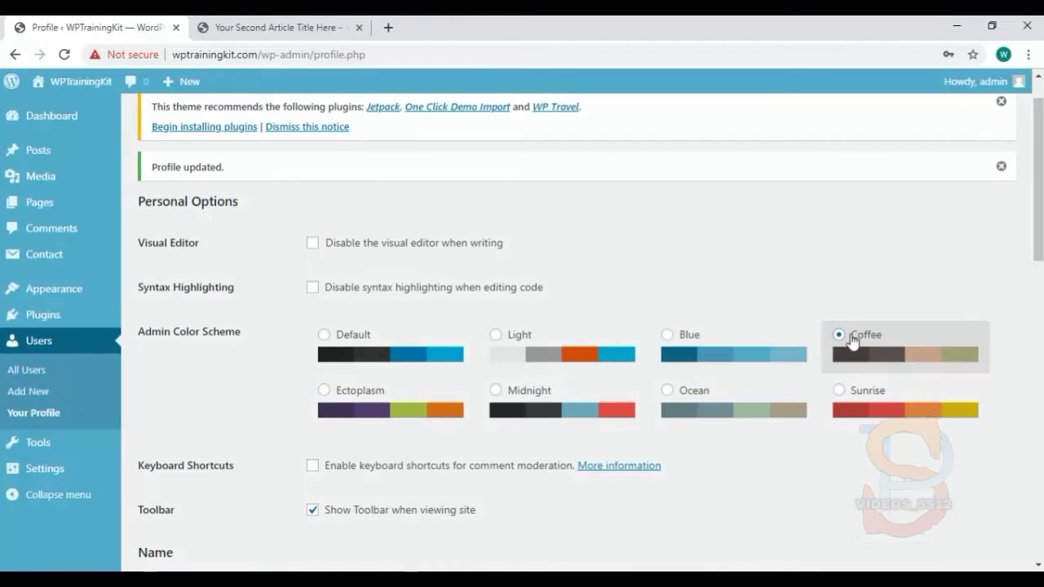
click(861, 393)
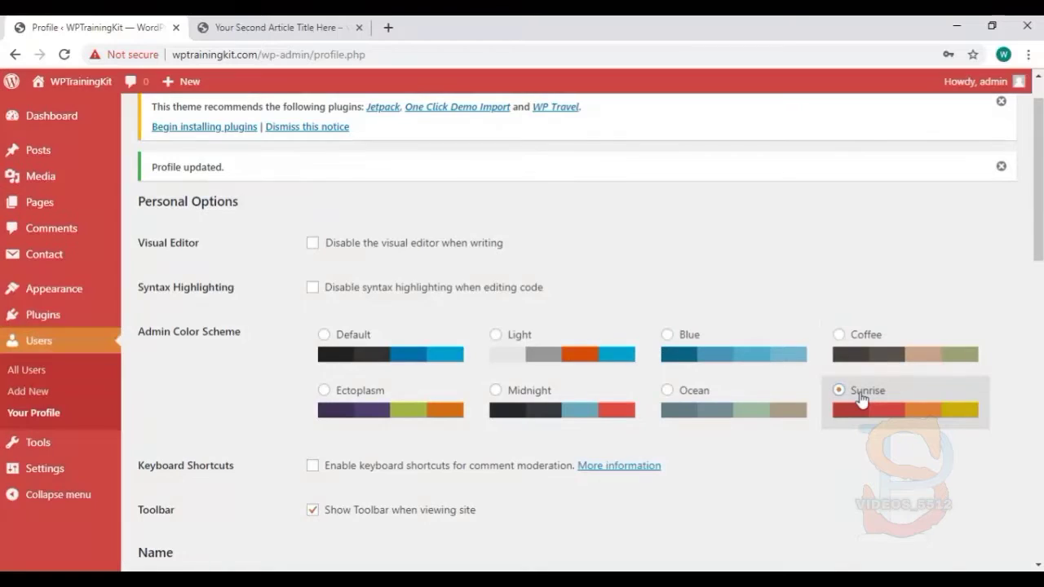
click(704, 421)
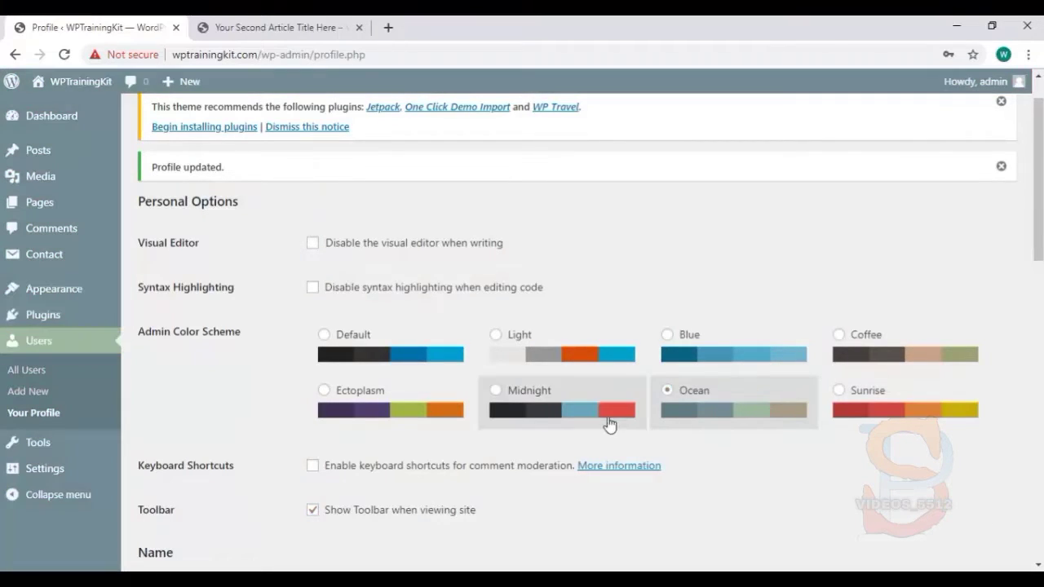
click(383, 408)
click(85, 379)
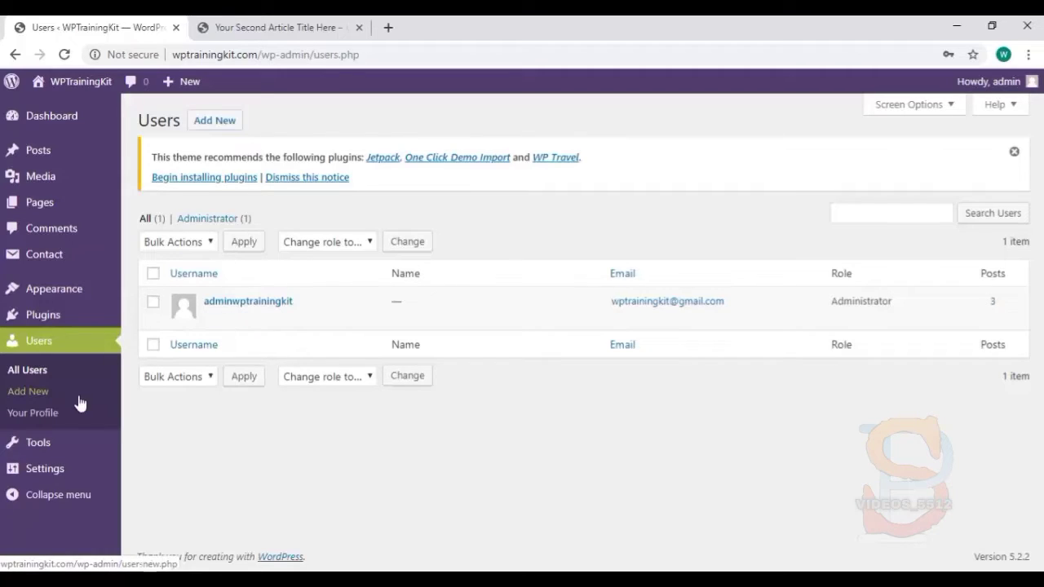
Start a new user named admin2 and enter its e-mail address
click(229, 121)
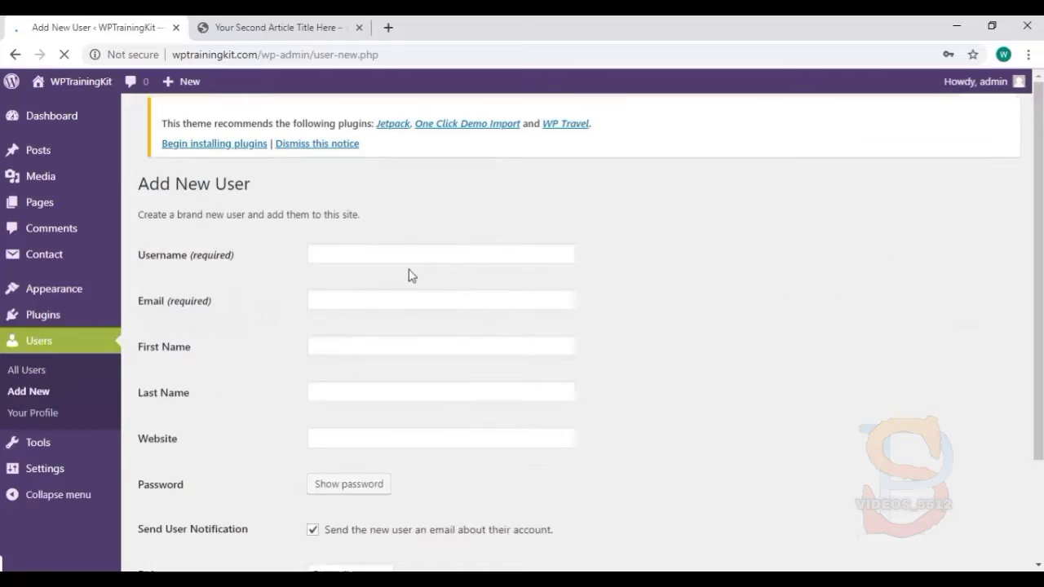
click(361, 248)
text(admin2)
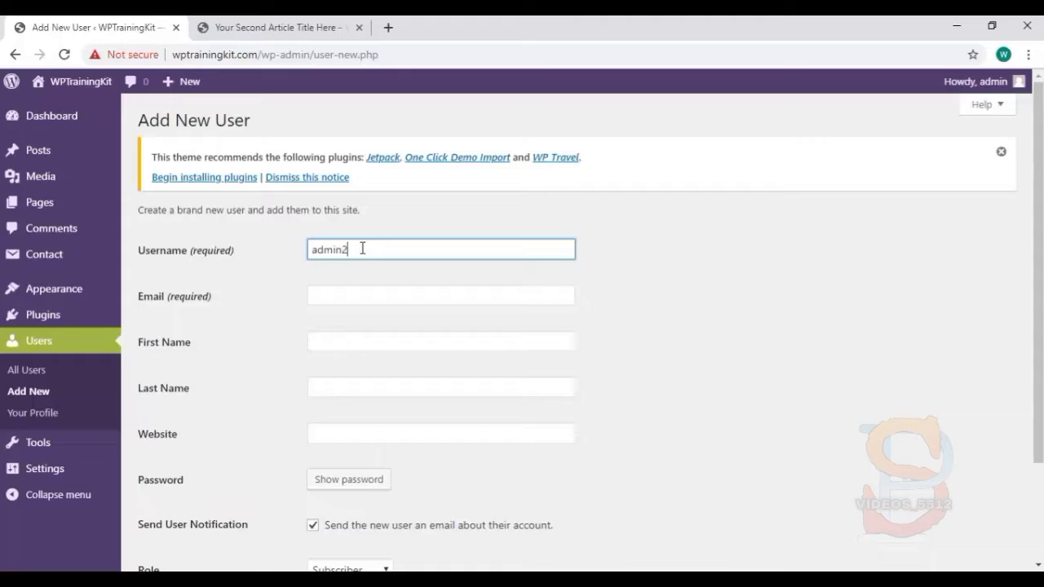
click(369, 297)
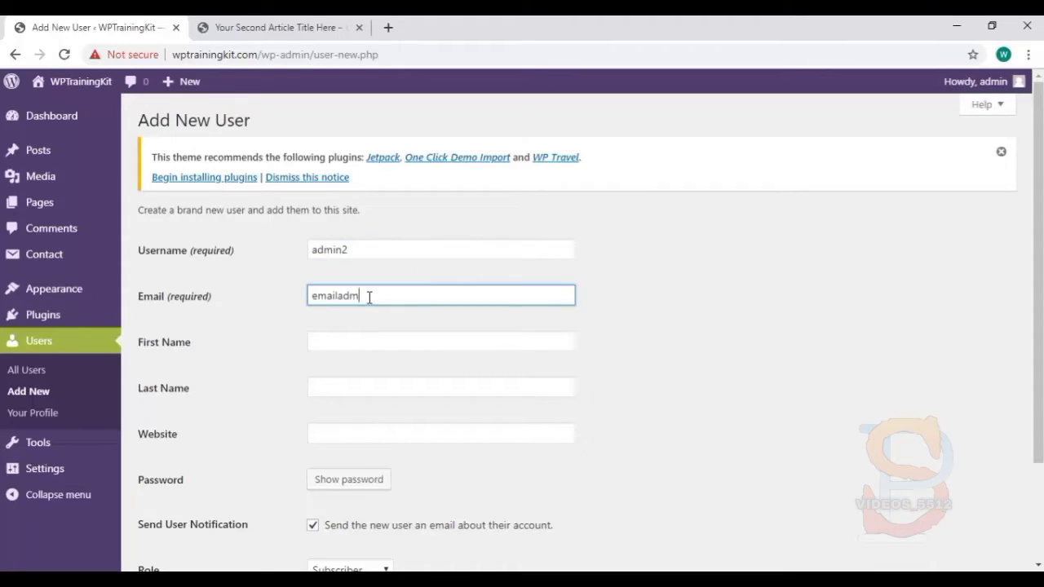
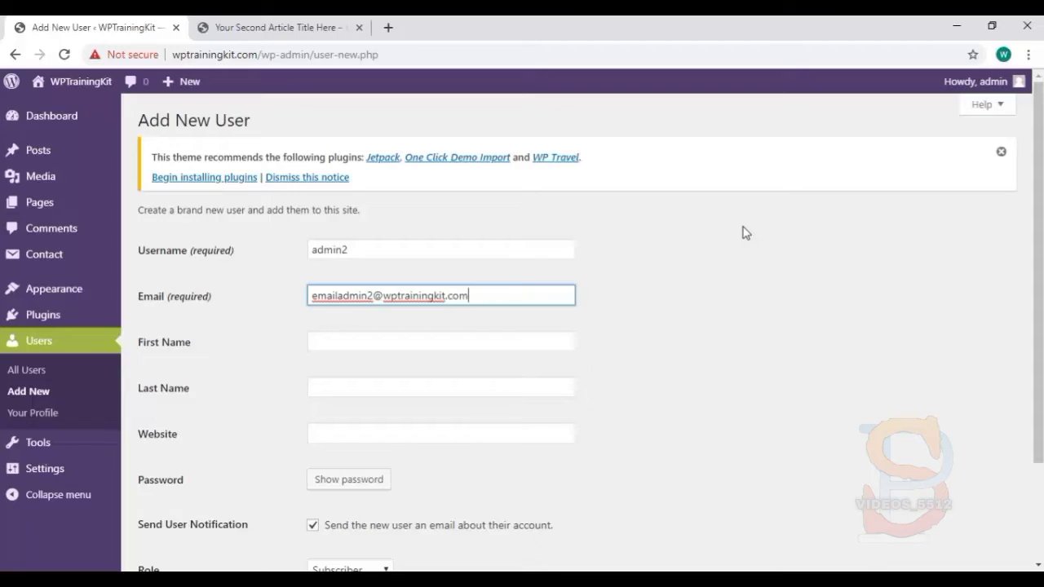
key(ctrl+shift+Left)
key(ctrl+shift+Left)
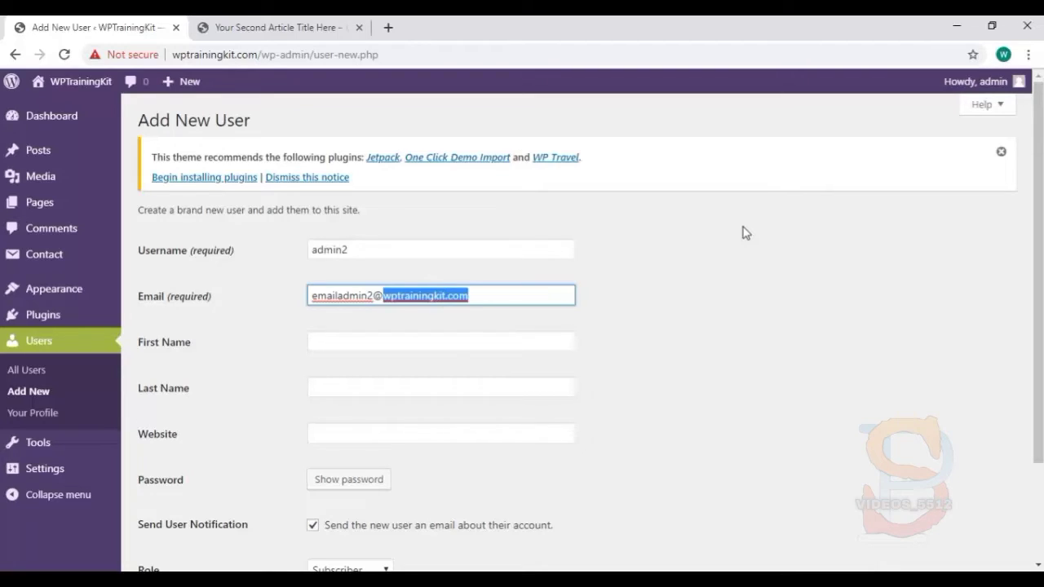
text(gmail.)
text(com)
key(ctrl+shift+Left)
key(ctrl+shift+Left)
text(youremailhere.com)
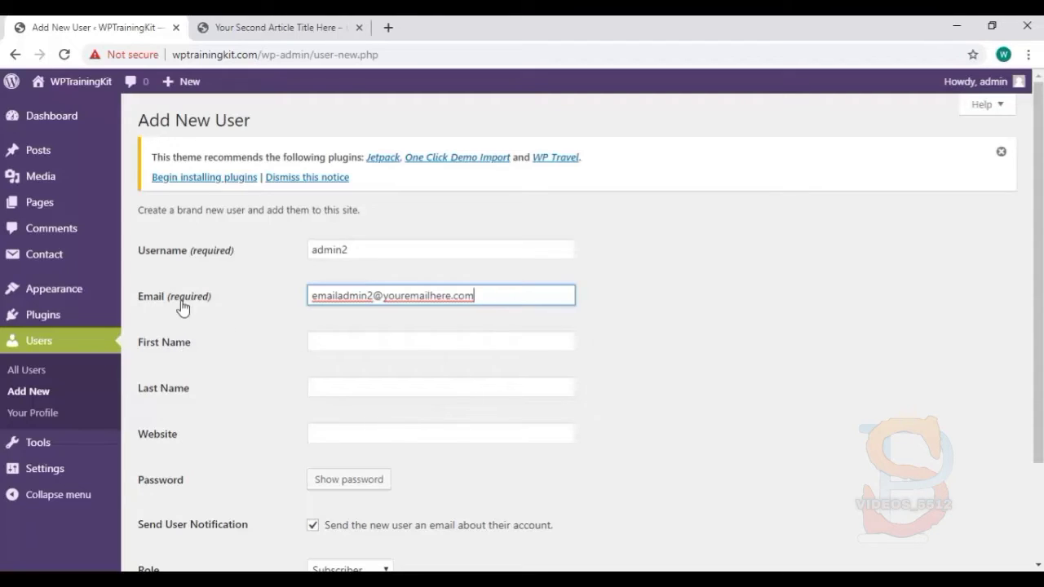
scroll(261, 297, down, 3)
click(331, 307)
click(325, 333)
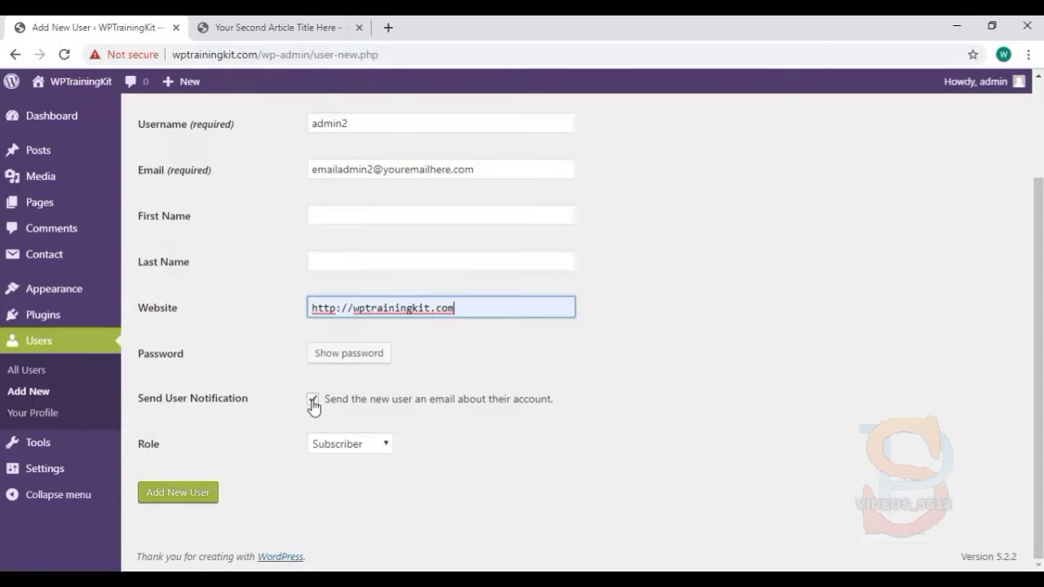
click(314, 400)
click(384, 448)
click(417, 458)
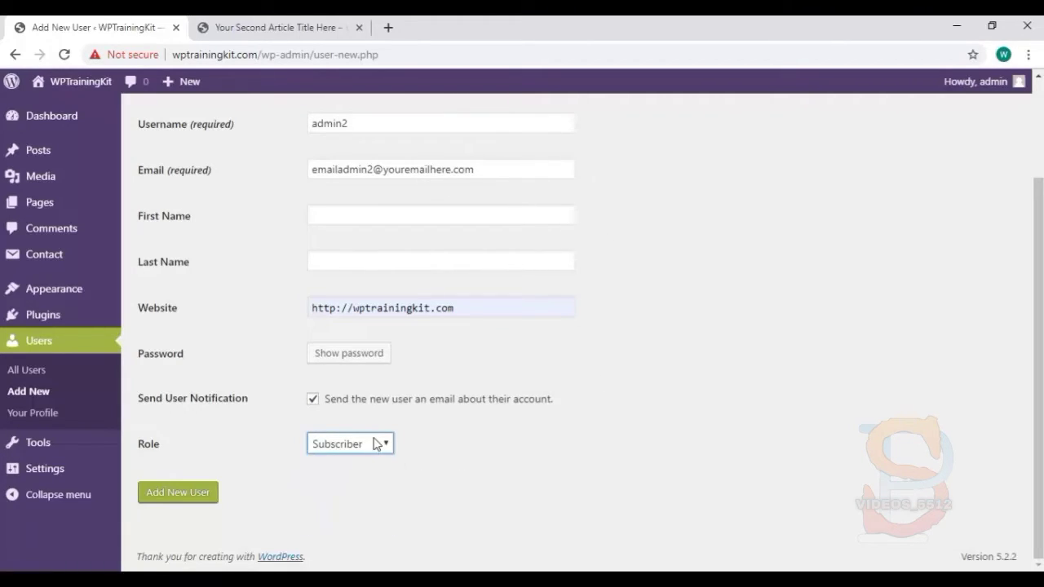
click(378, 444)
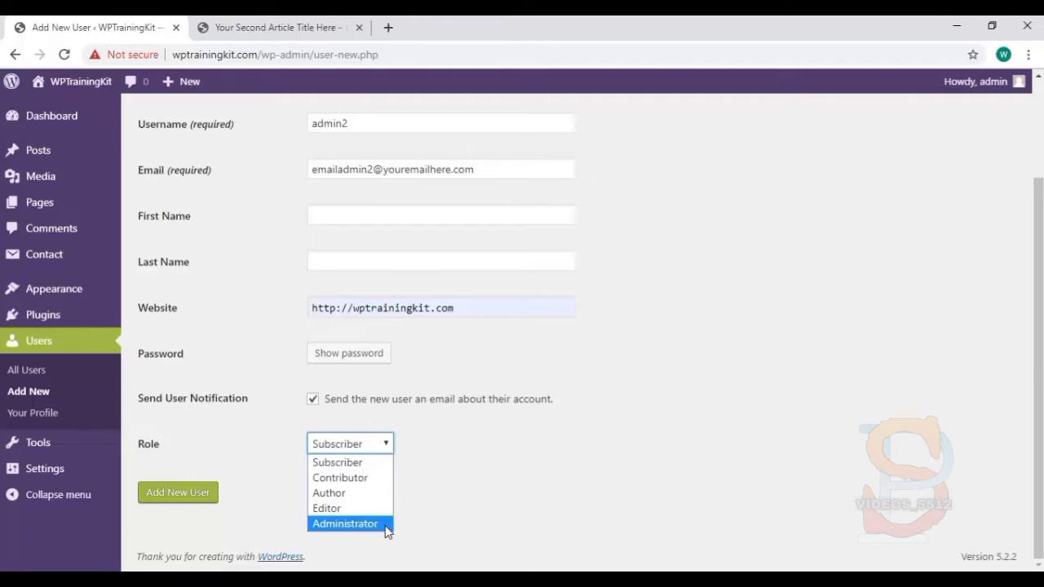
click(178, 492)
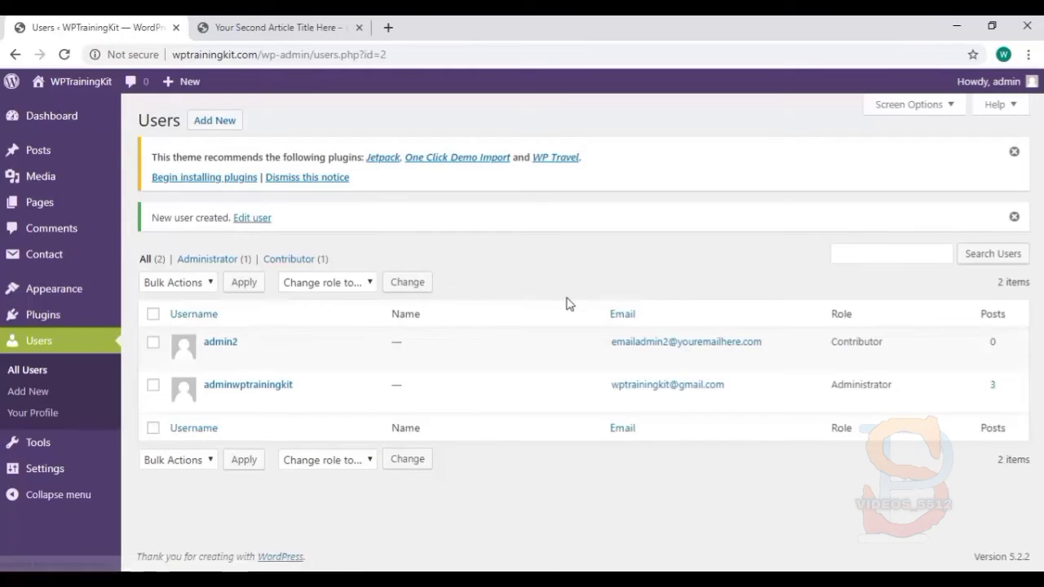
Delete the admin2 user (ID #2) and confirm the deletion
mouse_move(461, 375)
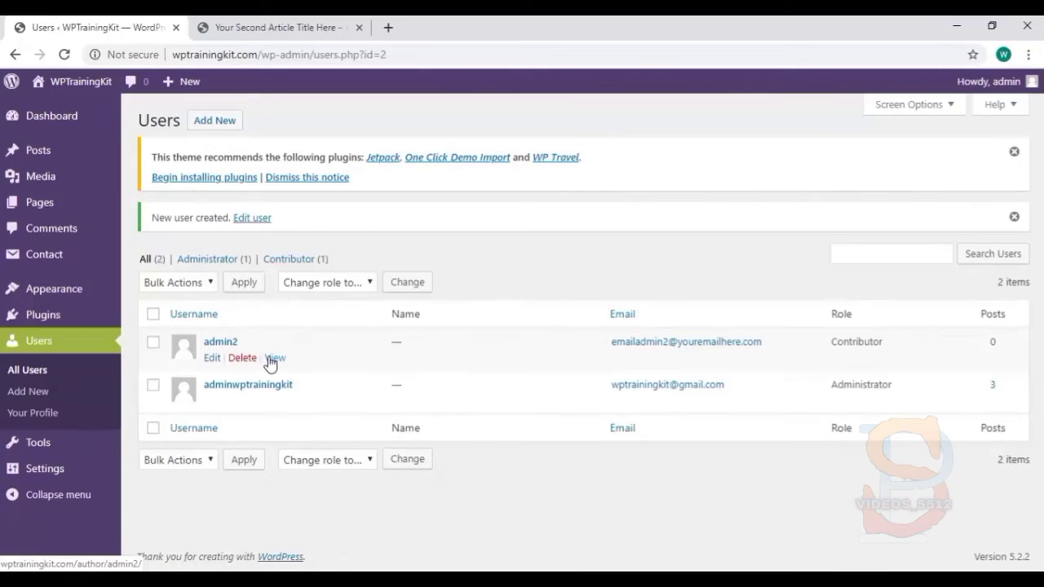
click(243, 359)
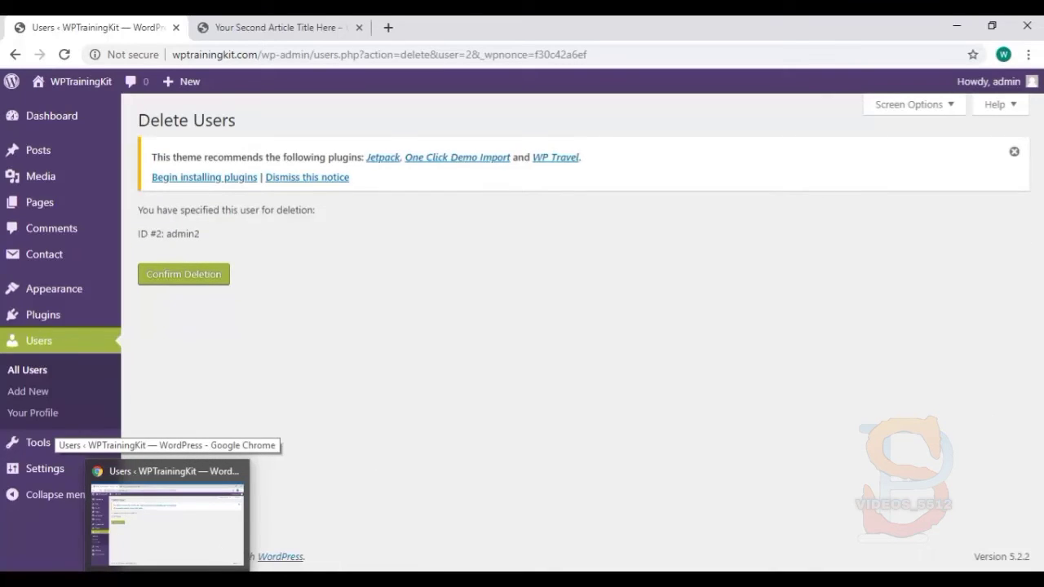
click(201, 278)
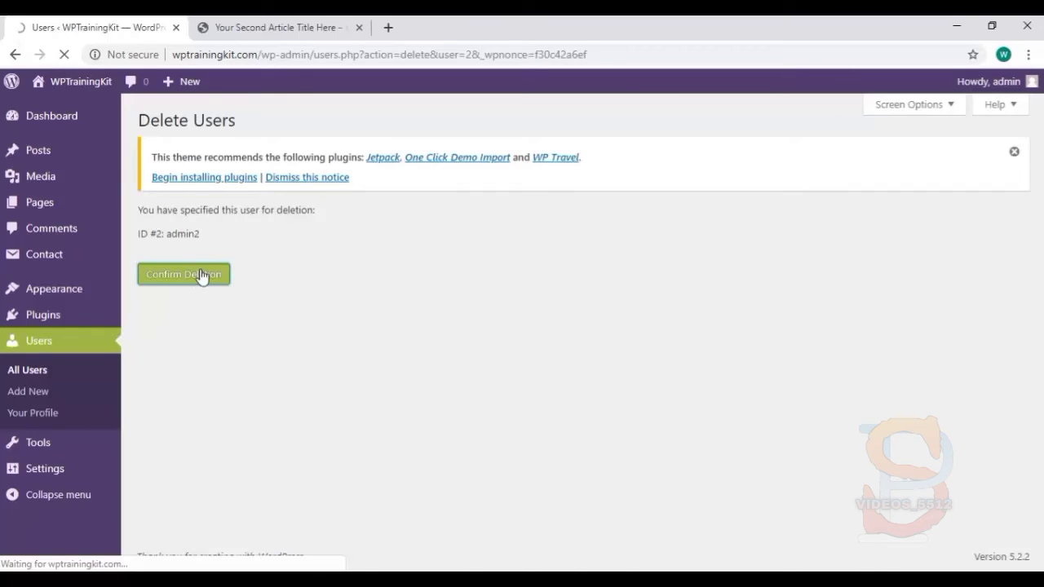